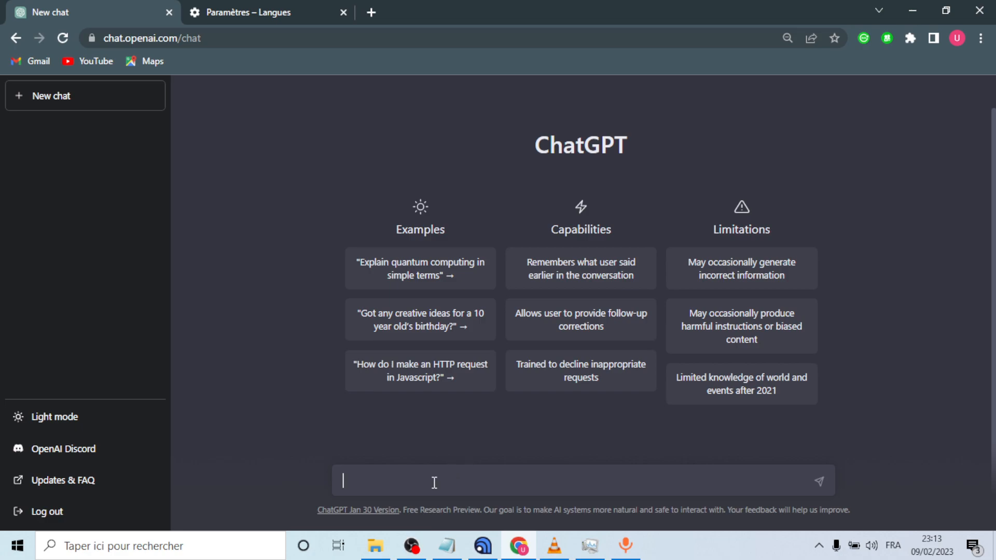
- Greet the chatbot with "Bonjour" and send the follow-up message "Parle moi de toi"
text(Bonjour)
key(Return)
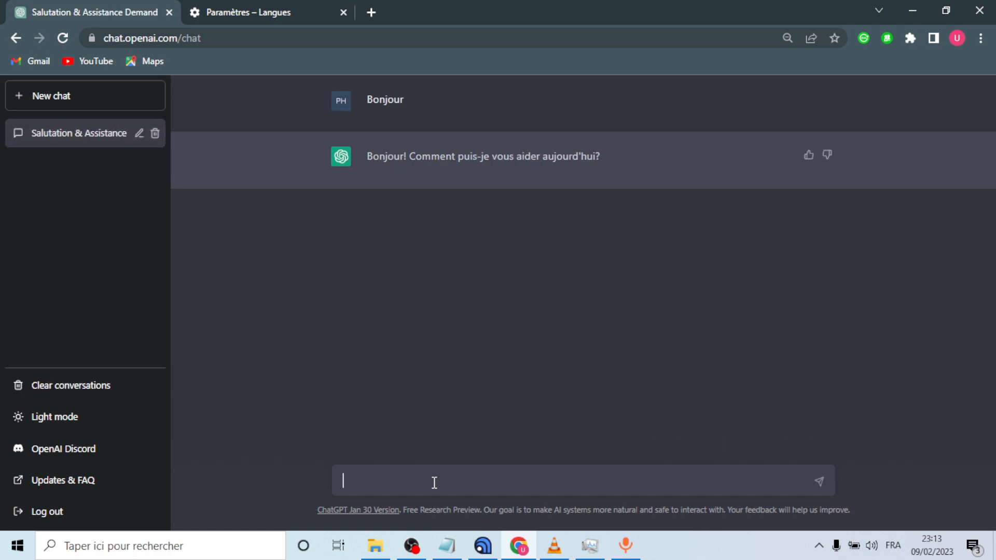
text(Parle moi de toi)
key(Return)
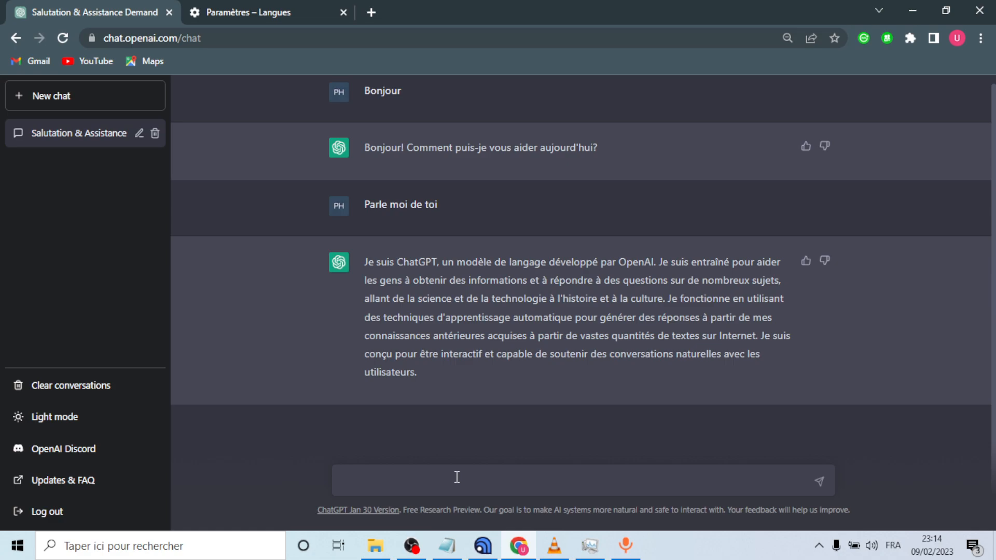
text(Qui a peint)
key(BackSpace)
key(BackSpace)
key(BackSpace)
key(BackSpace)
key(BackSpace)
key(BackSpace)
key(BackSpace)
key(BackSpace)
key(BackSpace)
key(BackSpace)
key(BackSpace)
- Send the instruction "Répond à mes prochaines questions en une seule phrase" in the same conversation
text(Répond à mes prochaines questions en une seule )
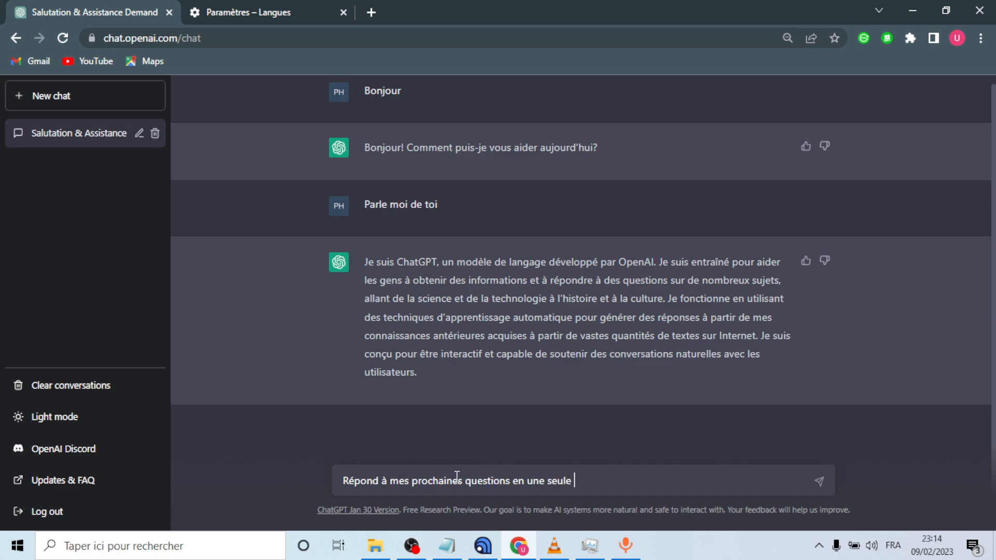
text(phrase)
key(Return)
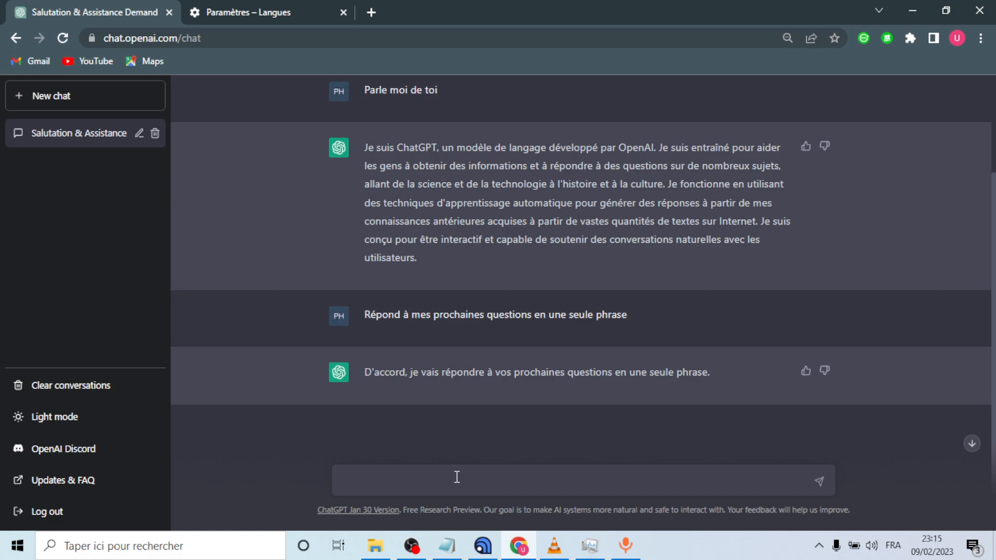
- Ask the chatbot the question "Qui a peint "La Jaconde" ?" in the same conversation
text(Qui a )
text(peint)
text( la ")
text(L)
key(Left)
key(Left)
key(BackSpace)
key(BackSpace)
key(BackSpace)
key(Right)
key(Right)
text(a Jaconde)
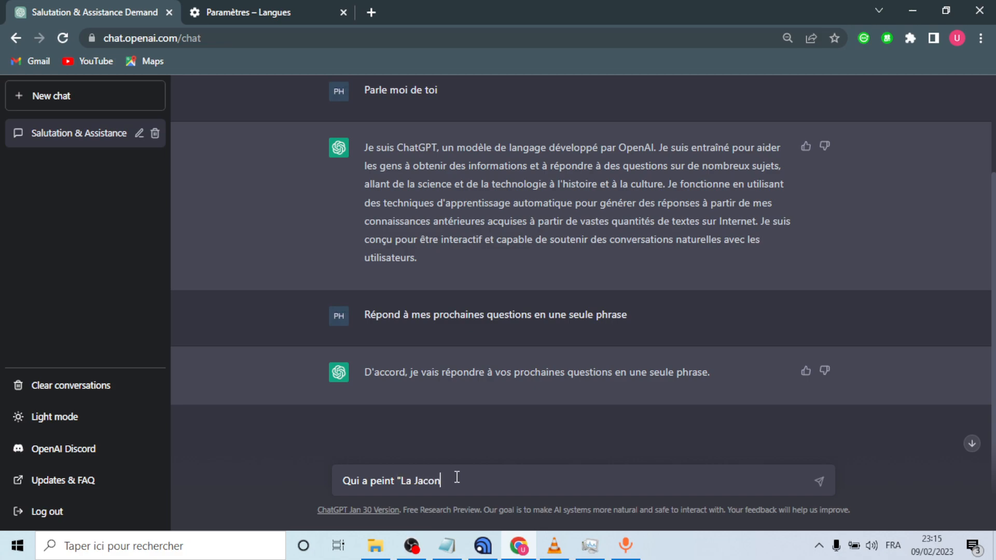
text(" ?)
key(Return)
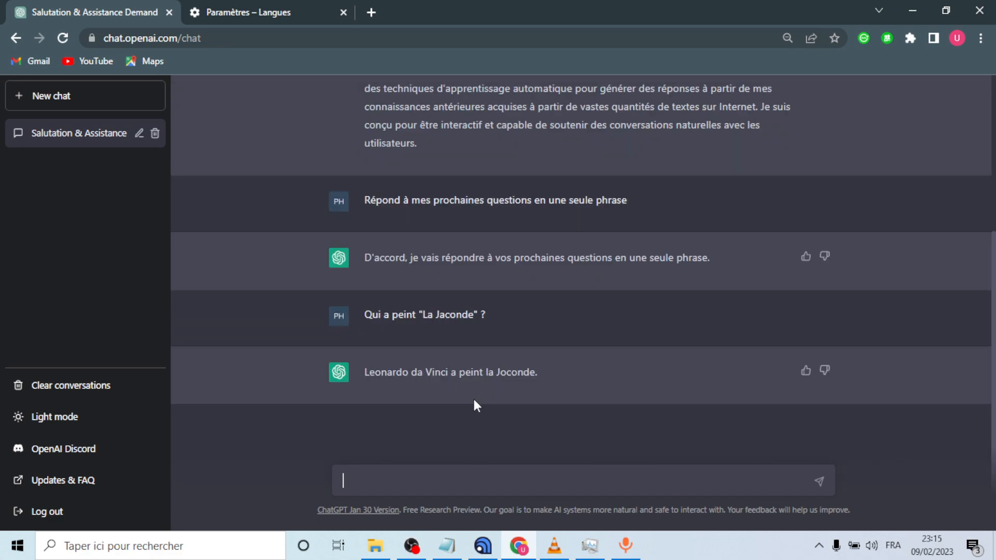
- Ask the chatbot "Quel est le plus long fleuve du monde" in the same conversation
text(Quel est le plus long)
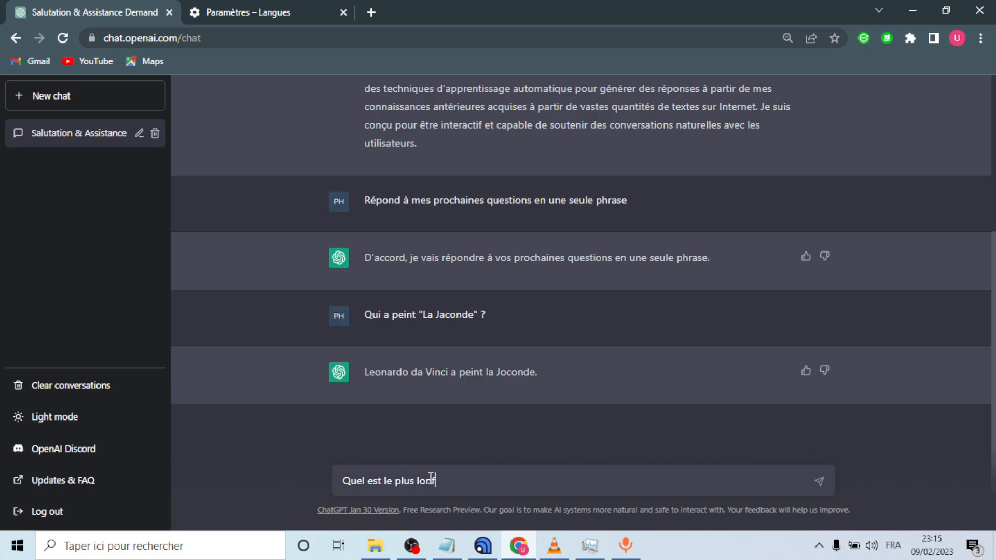
text( fleuve du monde)
key(Return)
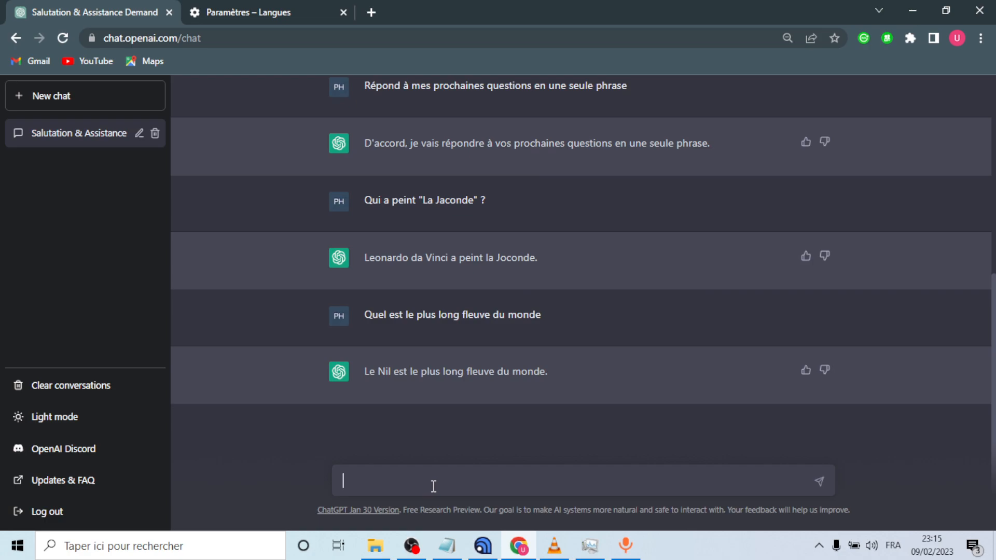
- Ask the chatbot "Quelle est la monnaie utilisée en Allemagne ?" in the same conversation
text(Quelle est la monnaie utili)
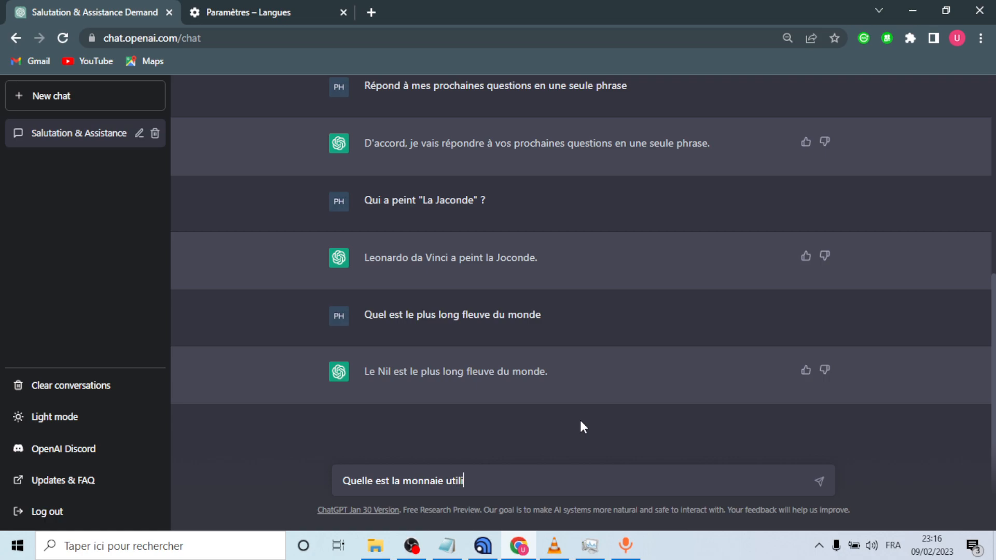
text(sée en Allemagne)
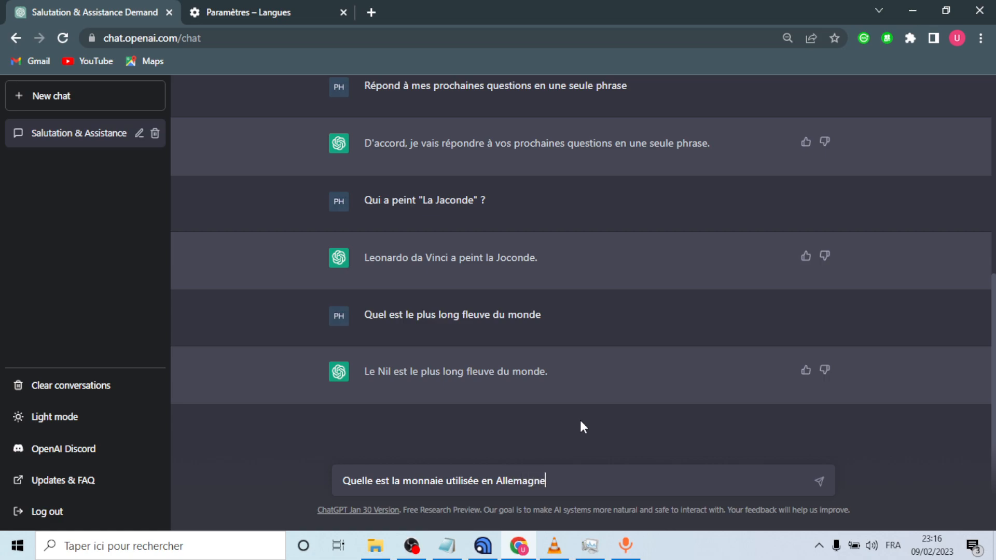
text( ?)
key(Return)
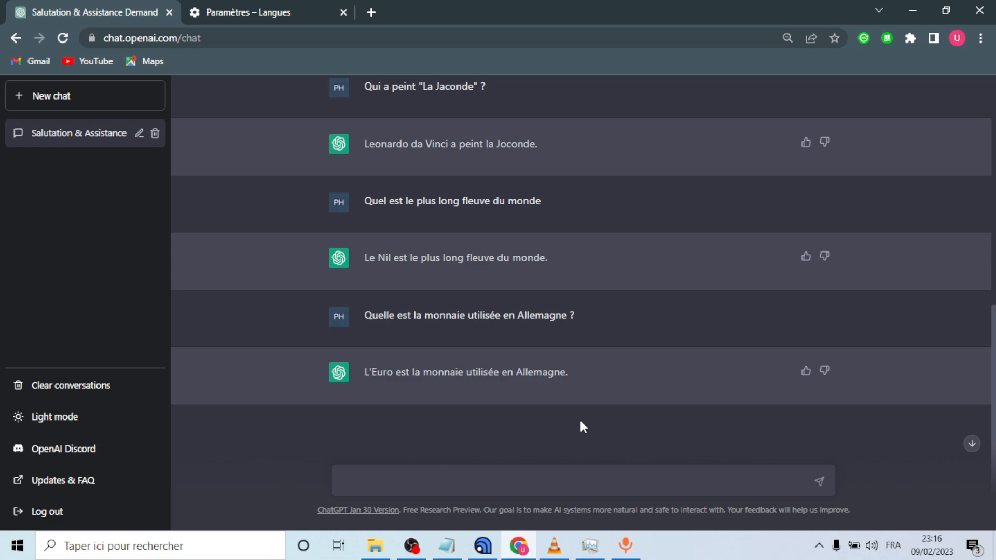
- Lift the answer-length restriction by sending "Tu n'es plus obligé de répondre en une seule phrase"
text(Tu n'es plus obligé d)
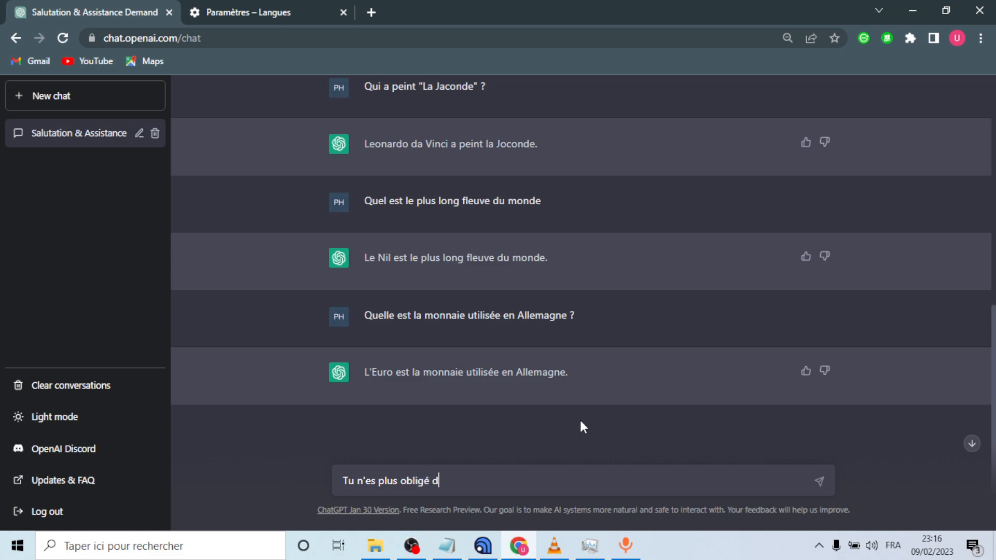
text(e repondre en une seule phr)
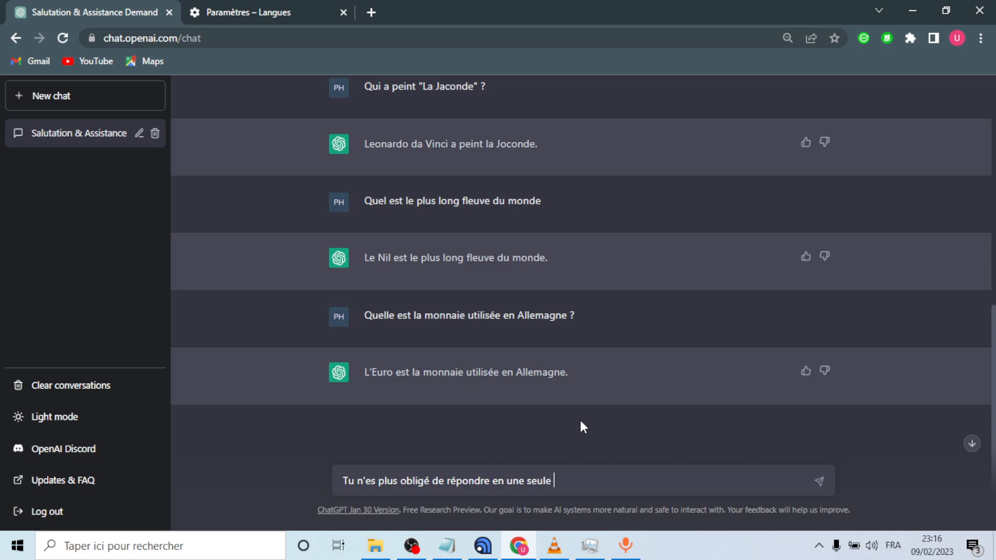
text(se)
key(Return)
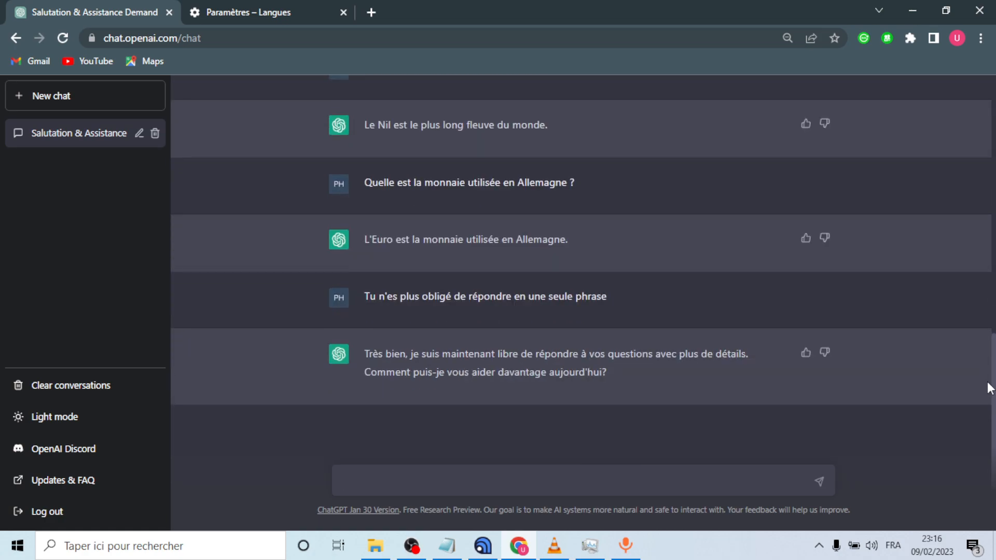
- Ask "Comment la conscience se produit t'elle dans le cerveau ?" and view the full answer
click(558, 476)
text(comment la conscience se produit t'elle dans le cerveau ?)
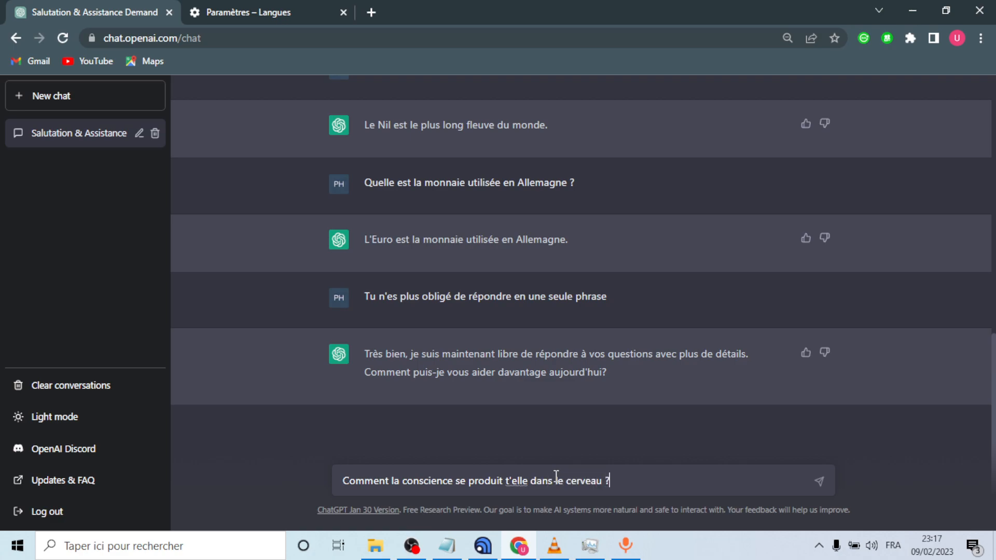
key(Return)
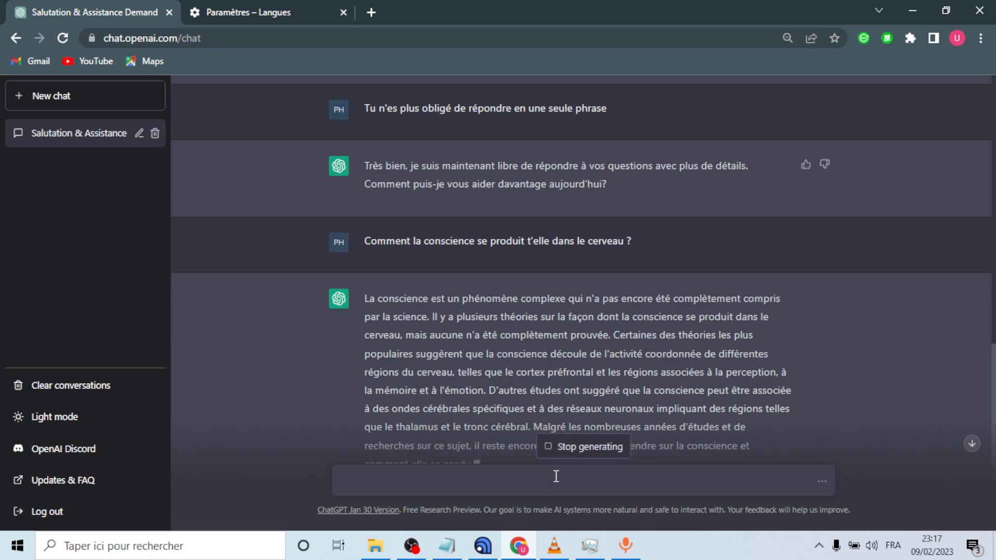
drag(995, 363, 995, 396)
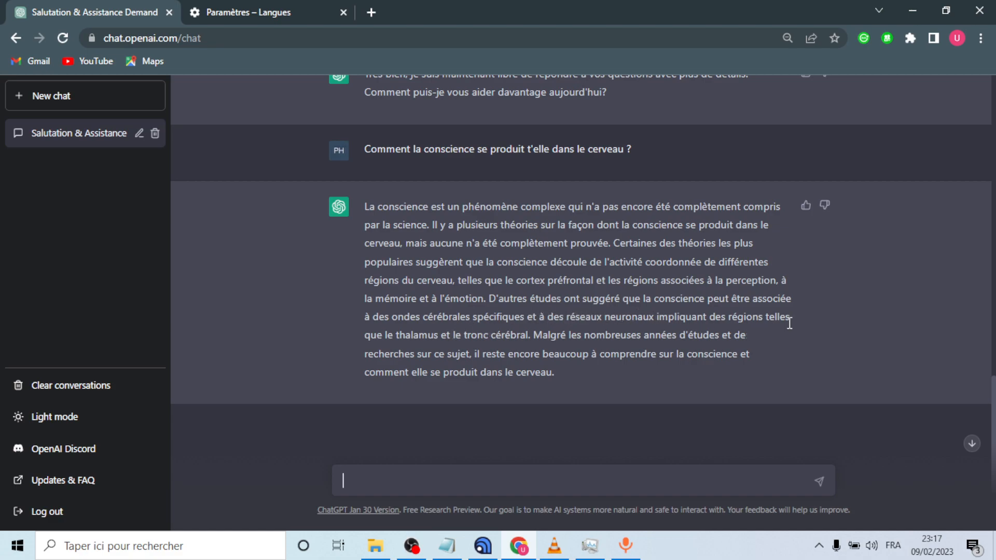
- Send the prompt "Explique les trous noirs comme à un enfant de 5 ans" and view the latest answer
click(423, 482)
text(Explique les trous noir co)
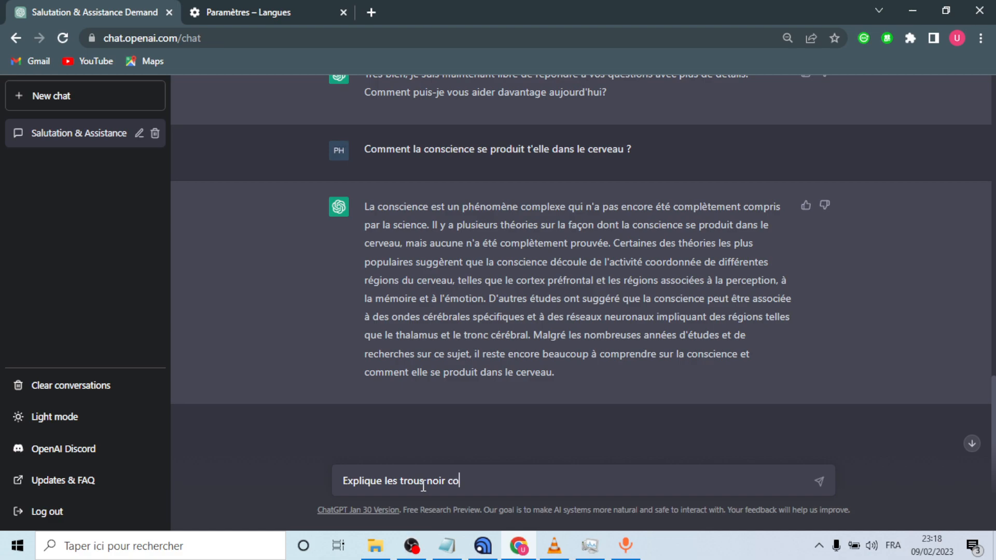
key(BackSpace)
key(BackSpace)
text(s comme à un enfa)
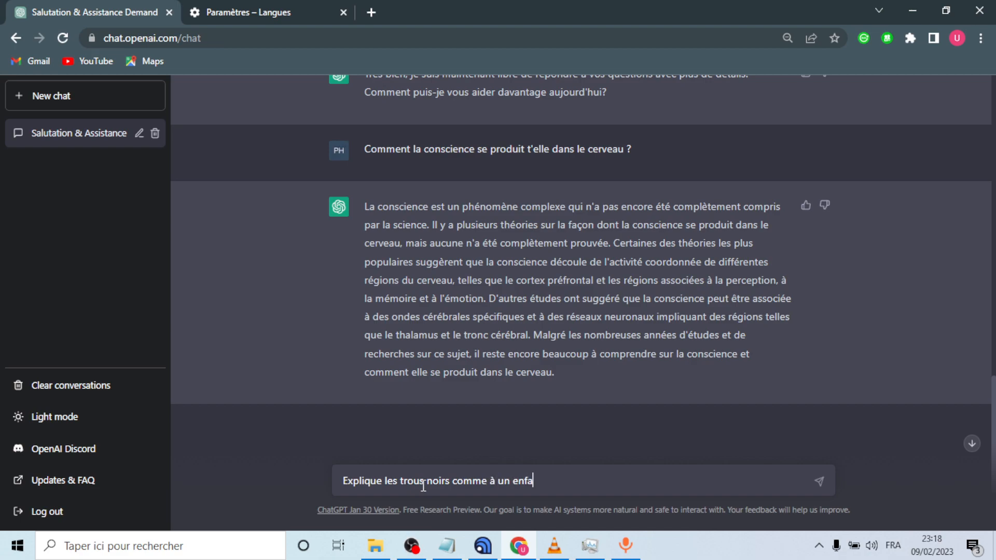
text(nt de 5 ans)
key(Return)
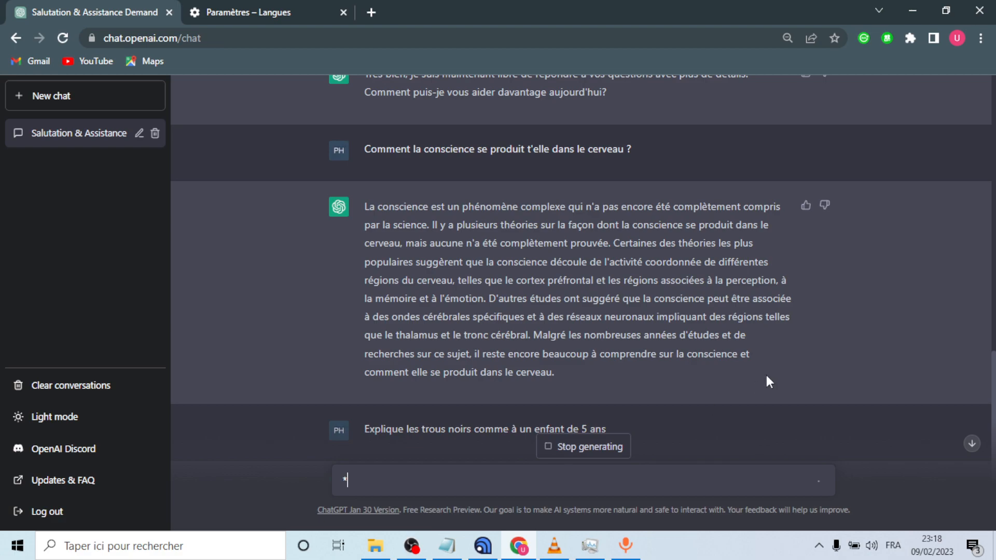
click(972, 439)
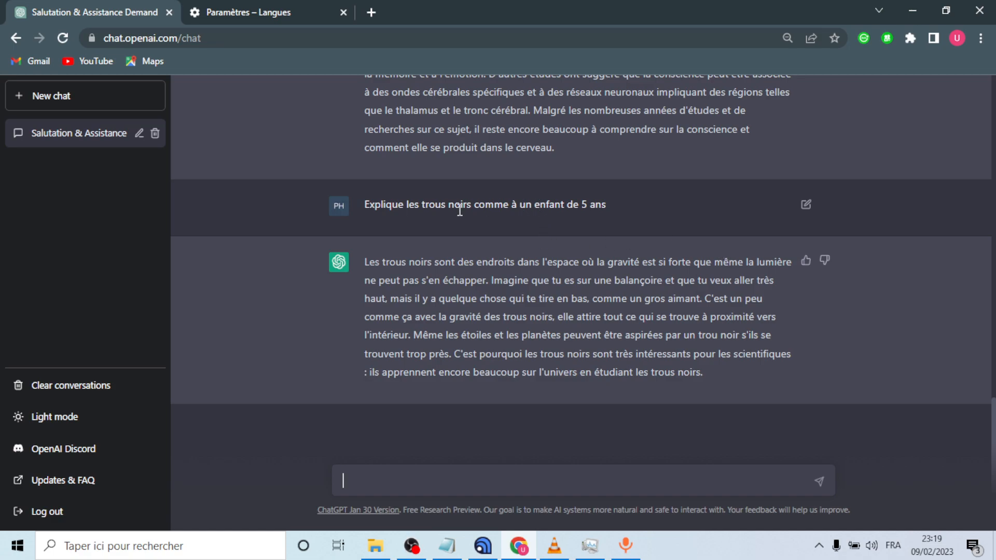
- Open the black holes prompt for editing and resubmit it with the same wording to get a new answer
click(807, 205)
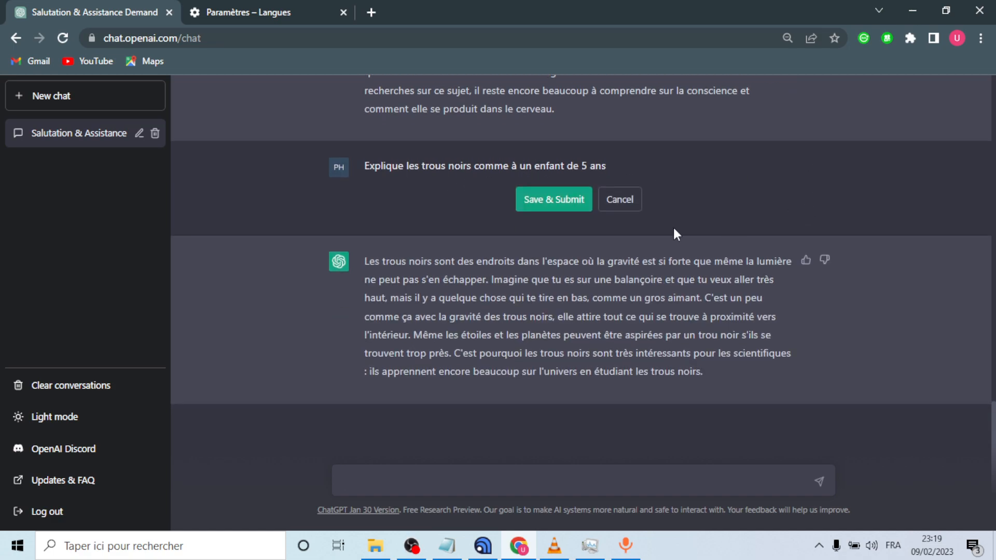
click(563, 208)
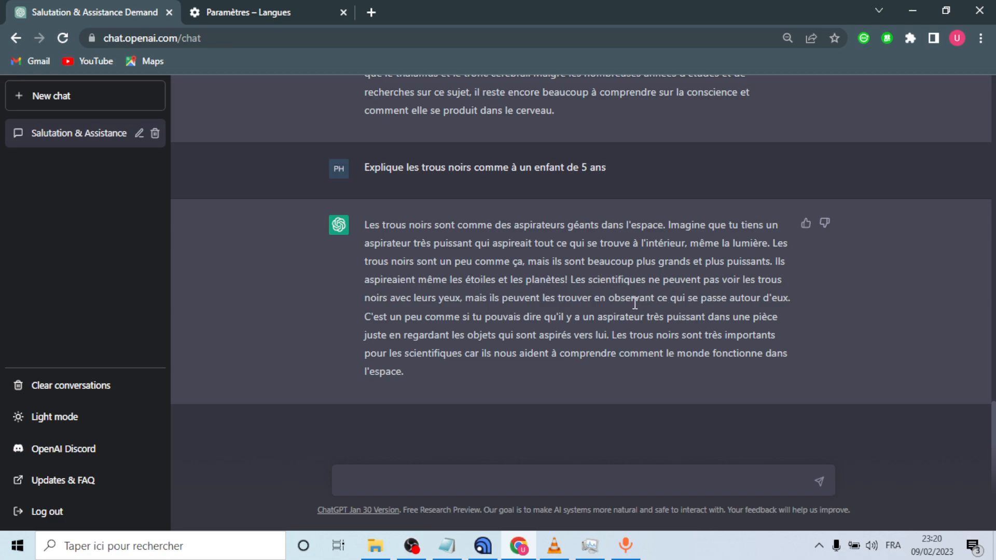
- Send the prompt "suppose que je suis un enfant de 5 ans et explique moi la différence entre un crédit et un débit"
click(518, 480)
click(518, 473)
text(suppose que je suis )
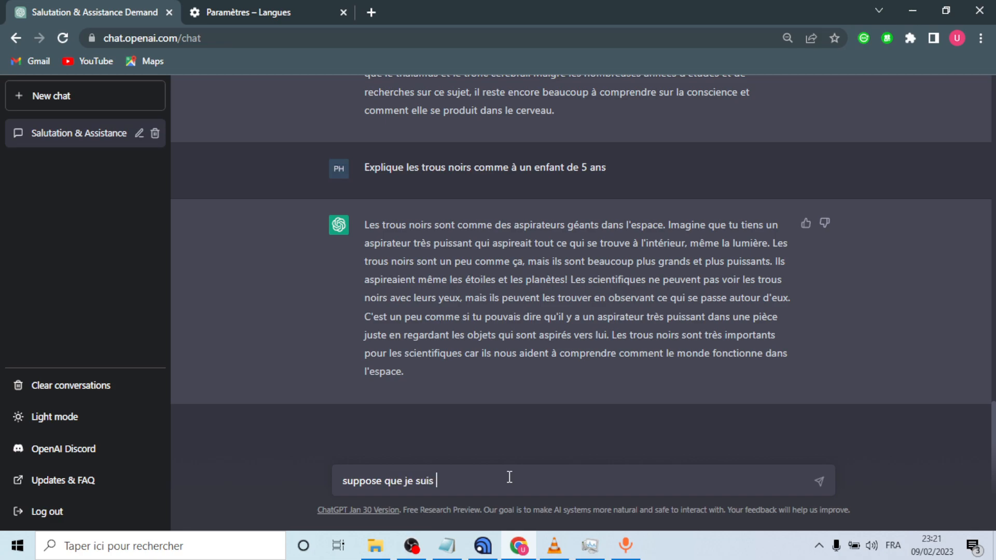
text(un enfant de 5 ans et expliq)
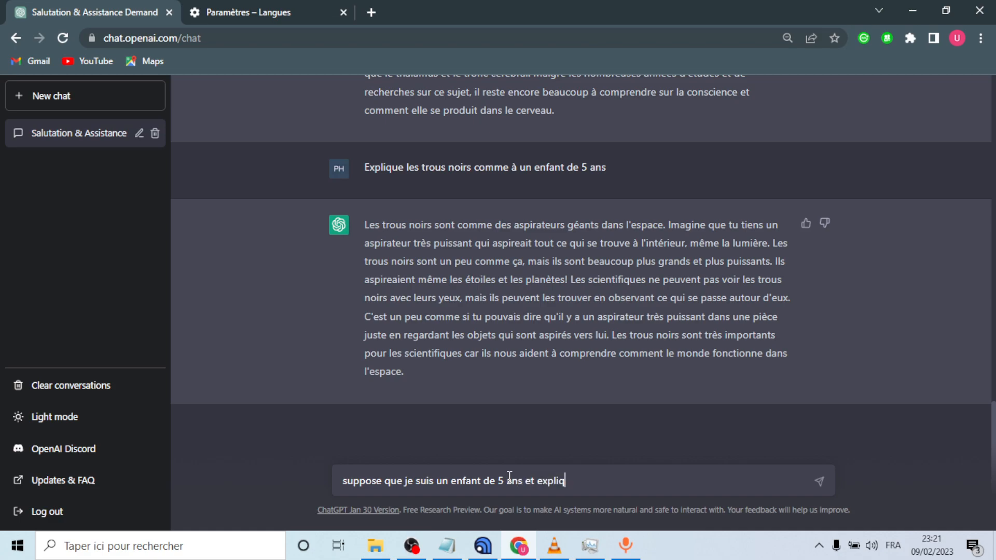
text(ue moi la différence entre un crédit et un débit)
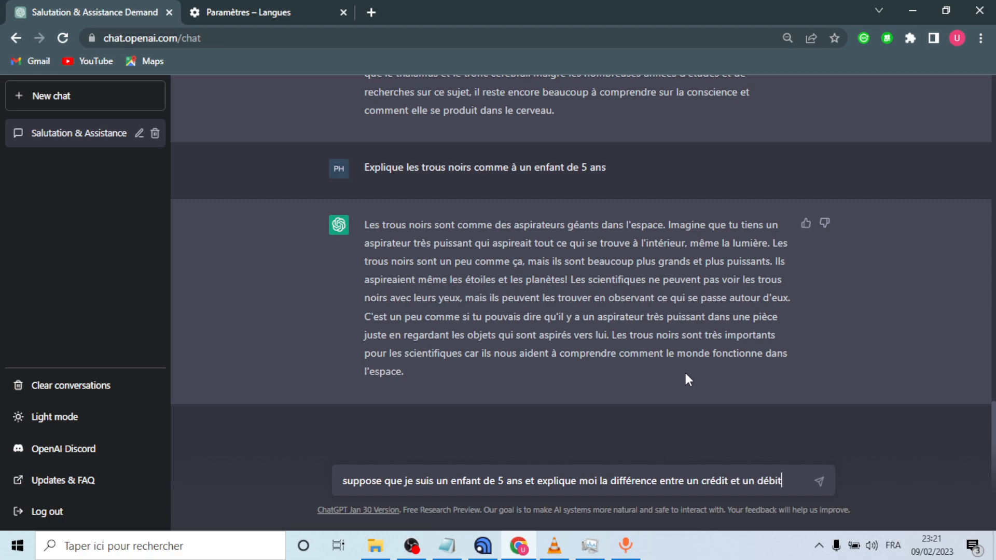
key(Return)
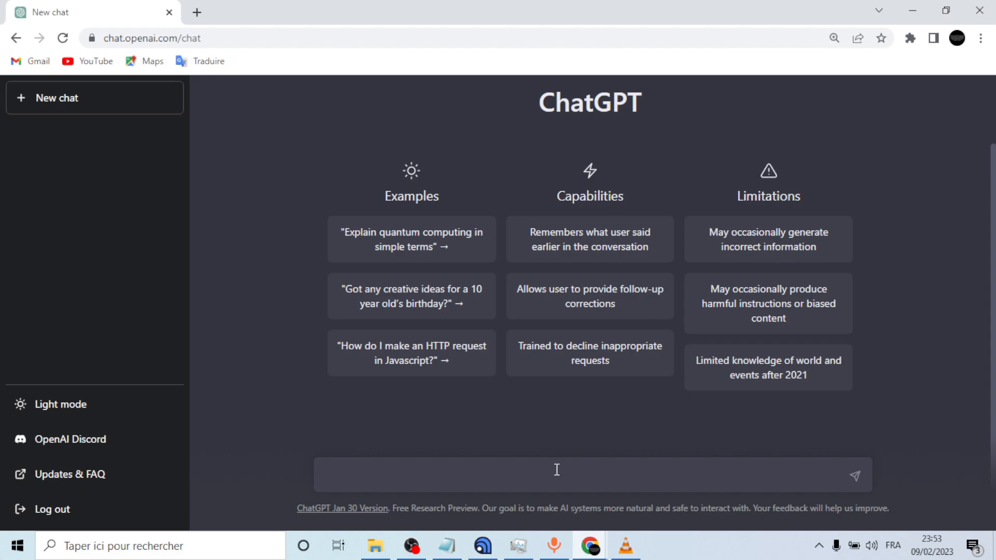
- In the new chat, send the prompt "cite moi les différents types de moteurs qui existent"
text(cite moi les différen)
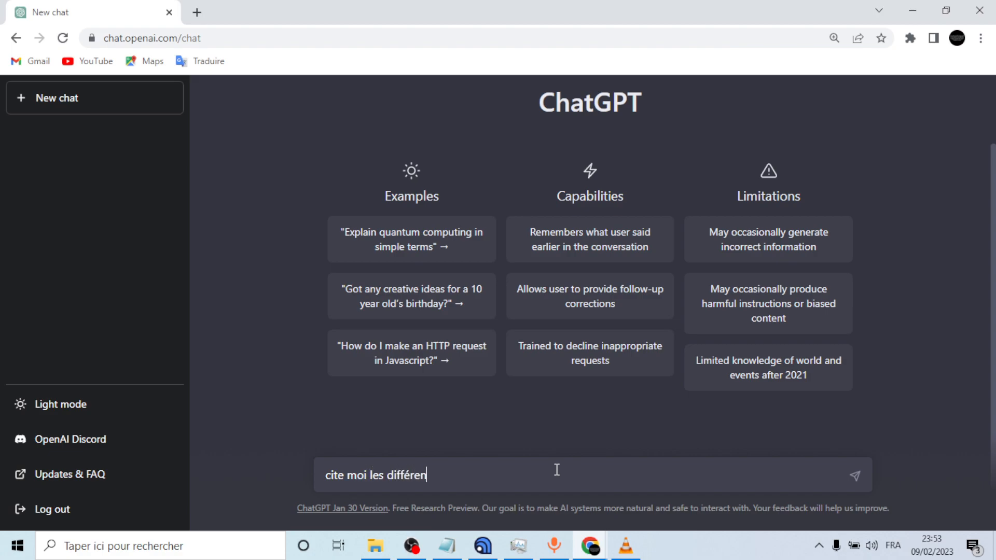
text(ts types de moteurs q)
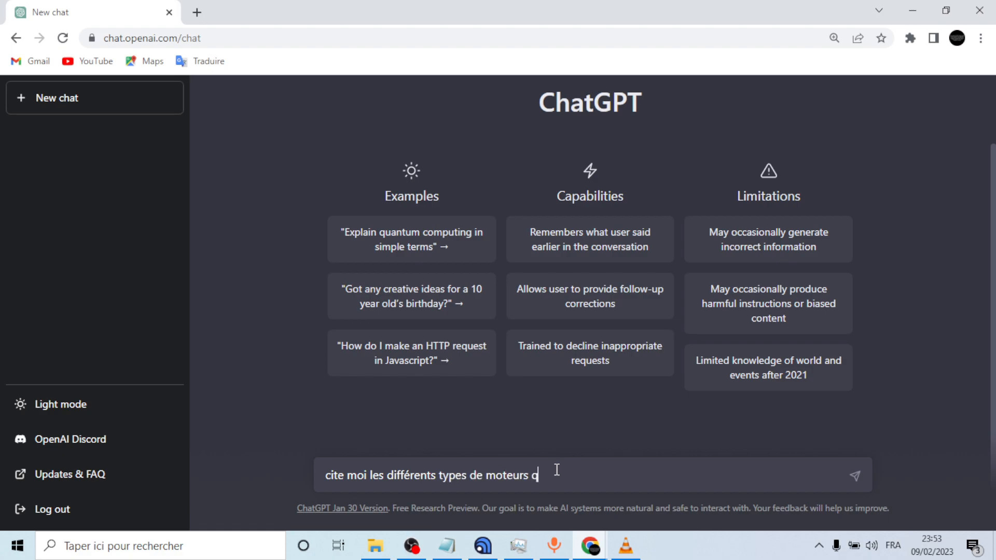
text(ui existent)
key(Return)
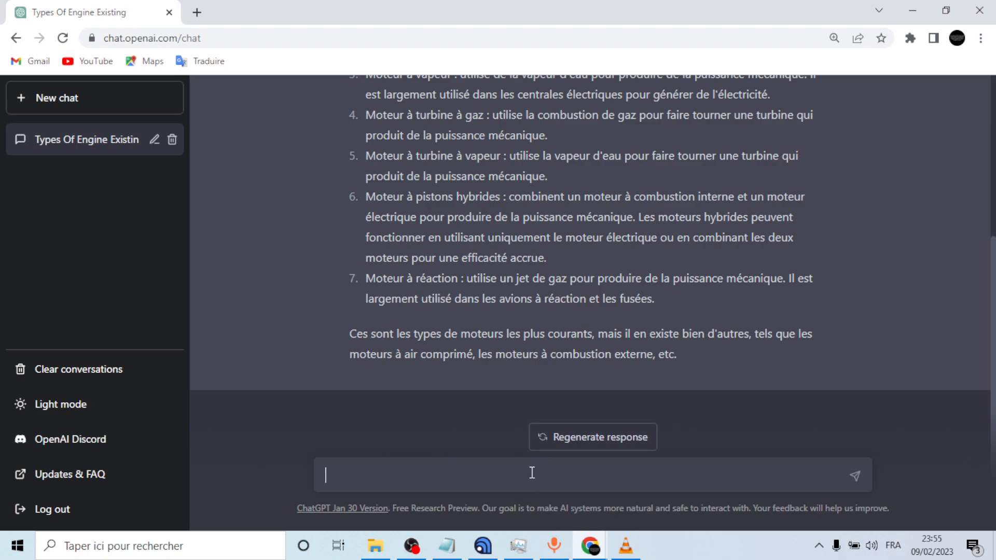
- Request a comparison table by sending "compare moi ces moteurs dans un tableau de trois colonnes"
text(compare moi ces moteurs dans un tab)
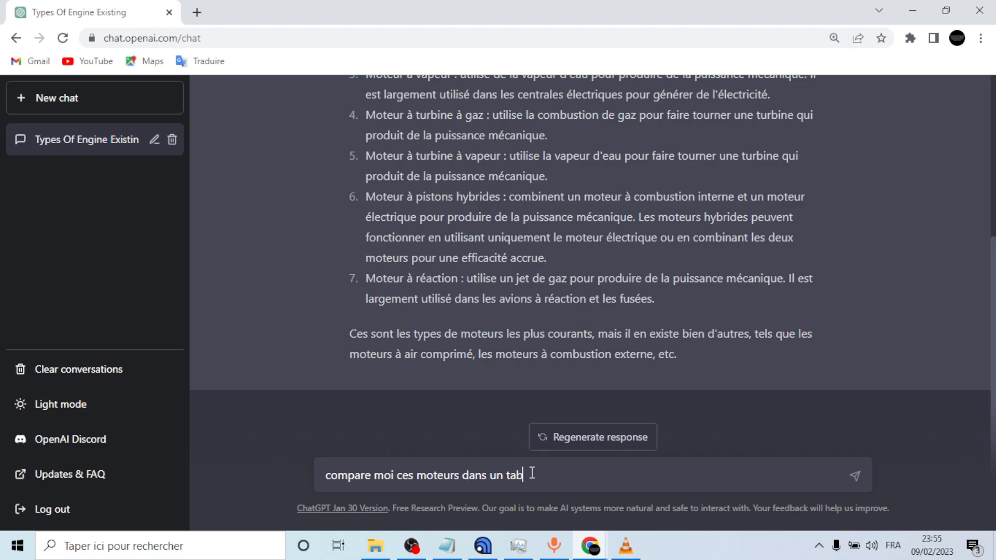
text(leau de trois colonnes)
key(Return)
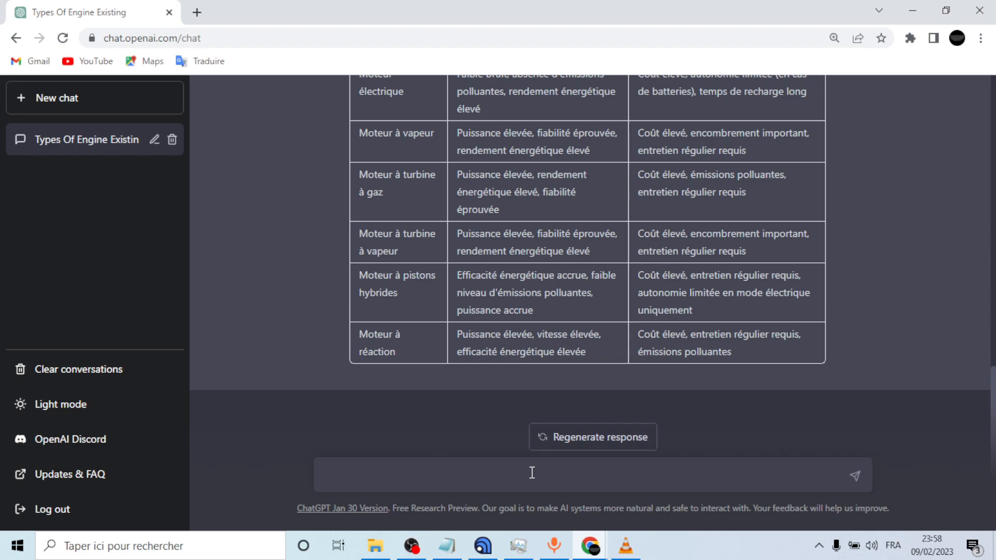
- Send the prompt "écrit moi le code HTML minimal d'un site Web" in the engine conversation
text(écrit moi le code HTML)
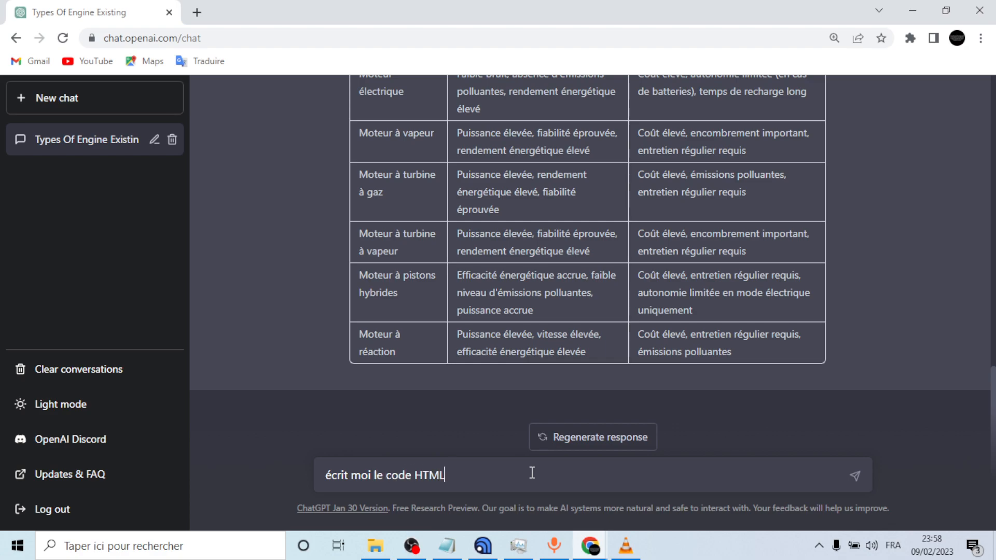
text( d'u)
key(BackSpace)
key(BackSpace)
key(BackSpace)
text(minimal d'un site Web)
key(Return)
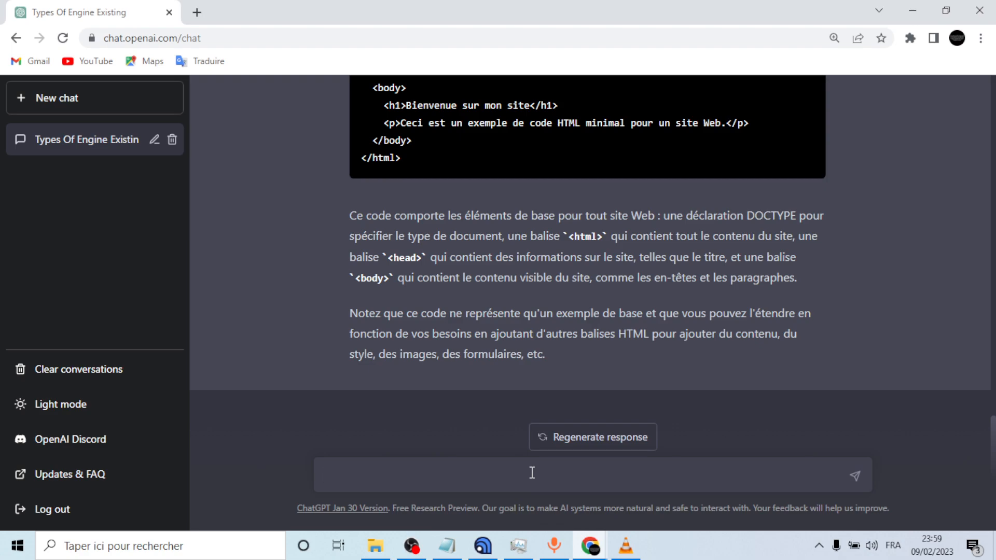
- Send the prompt "écrit moi un code python permettant de calculer la factorielle d'un nombre"
click(532, 472)
click(532, 472)
text(écrit moi un code python permettant de calculer la factorielle d'un nomb)
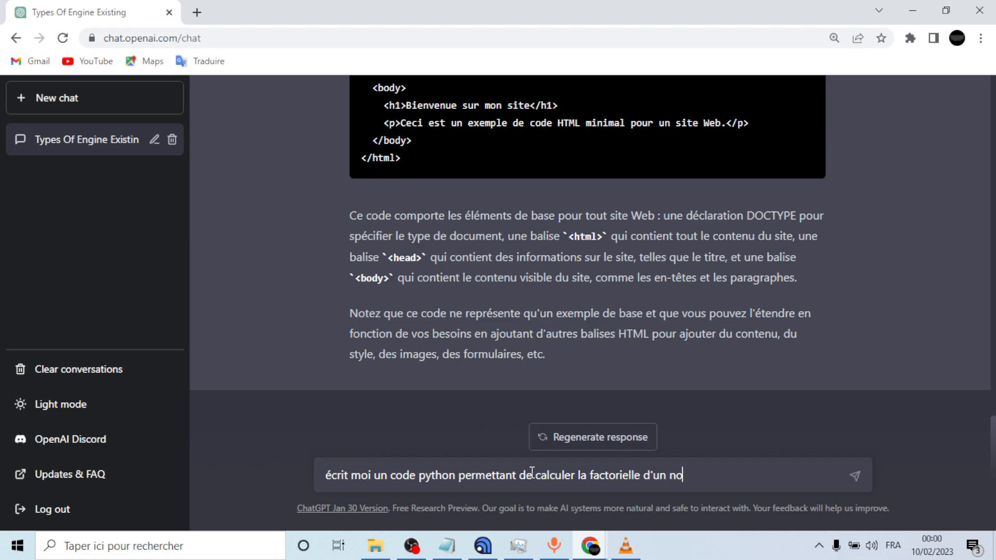
text(re)
key(Return)
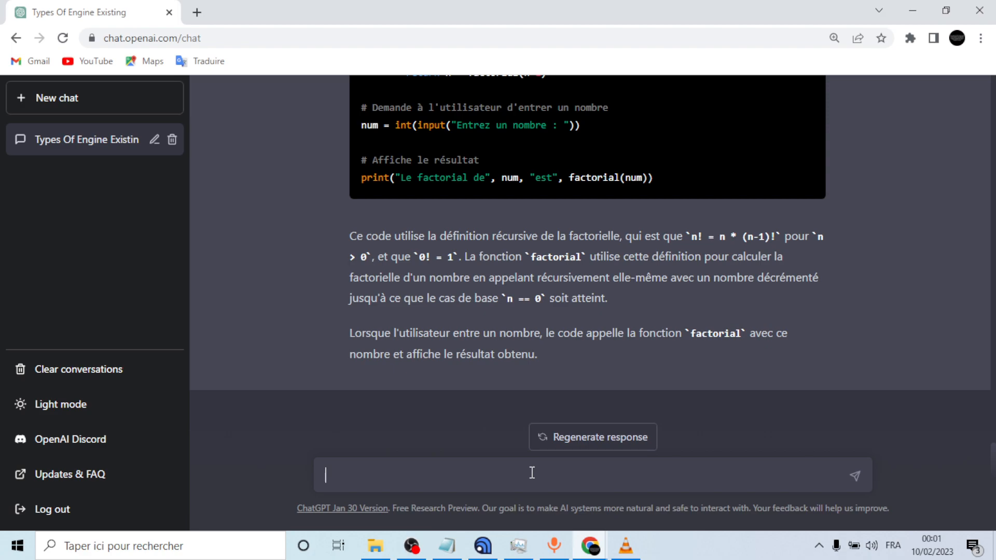
- Begin a new prompt with "programme moi une pétite application Androide qui affiche le niveau de battérie et qui"
text(progrem)
key(BackSpace)
key(BackSpace)
text(amme moi une )
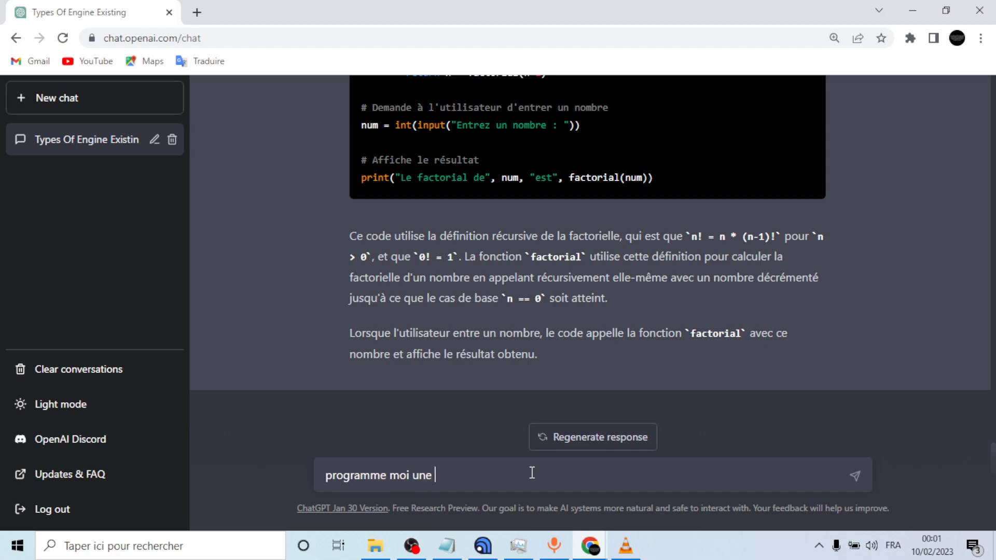
text(pétite applica)
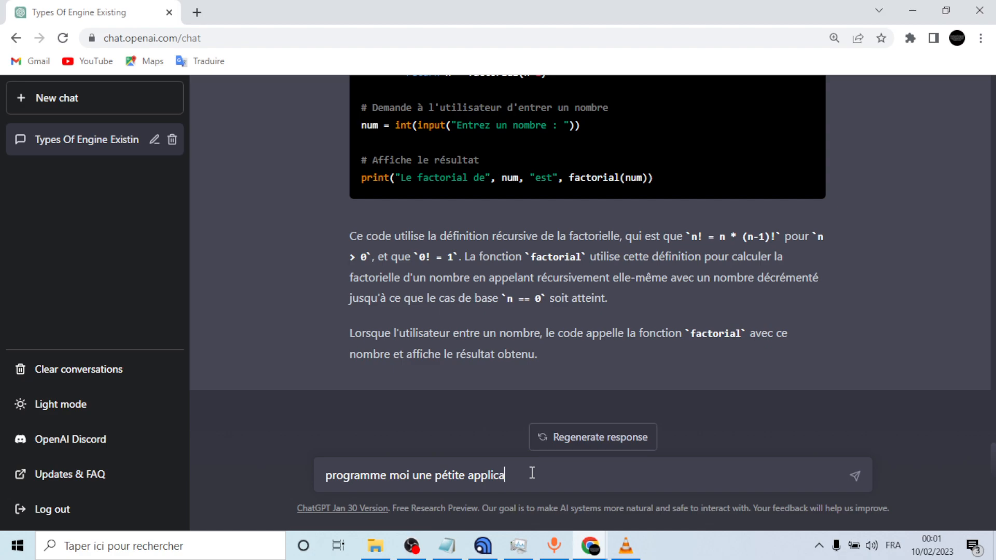
text(tion Androi)
key(BackSpace)
text(ide qui)
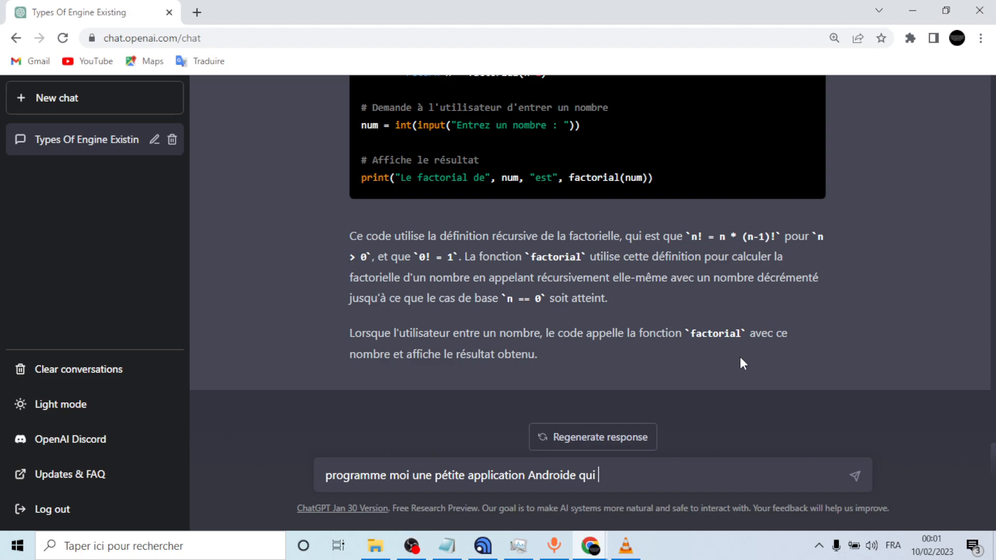
text( affiche le niveau de )
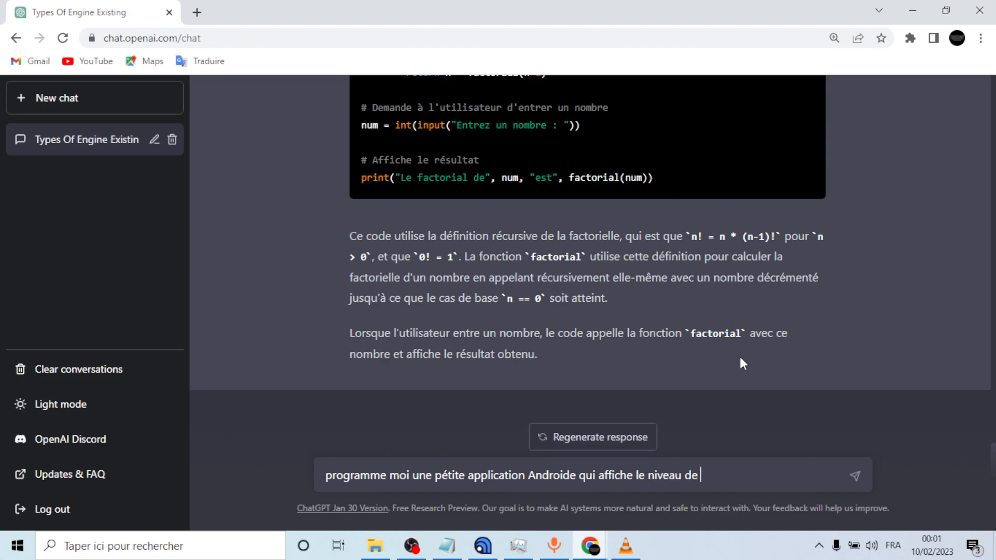
text(battérie et qui )
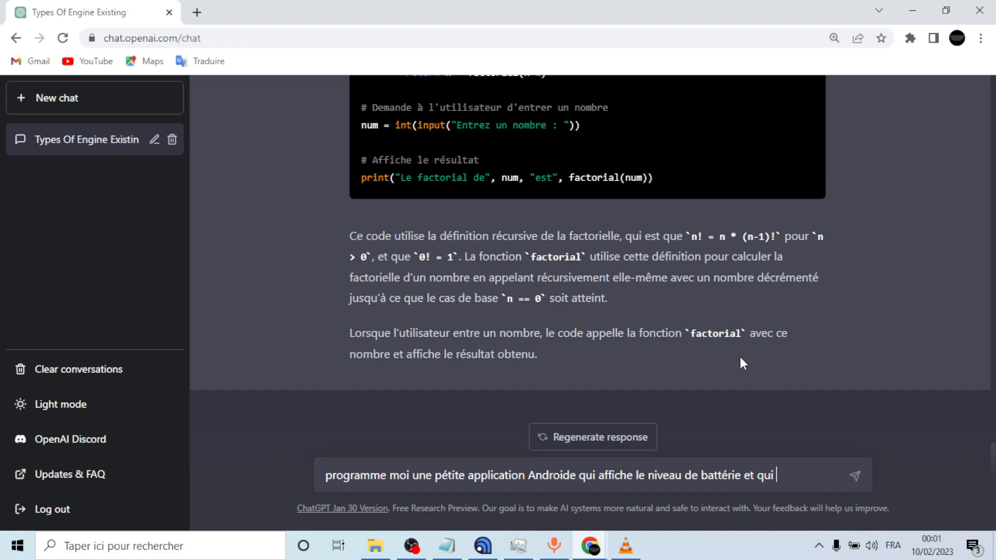
- Continue the Android app prompt with "signale si la battérie est inférieur"
text(si)
text(gnale si la bat)
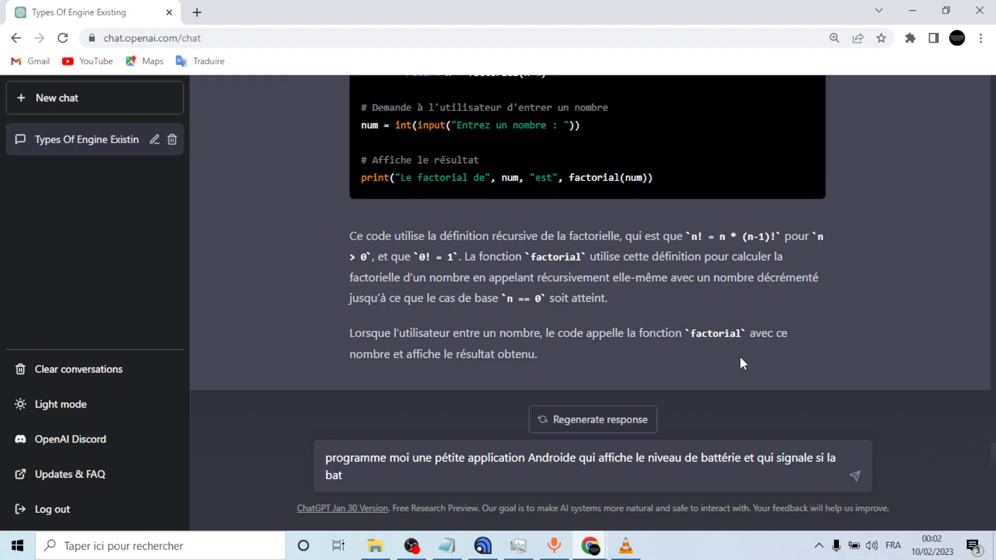
text(té)
text(rie )
text(est)
text( infi)
text(érieu)
text(r)
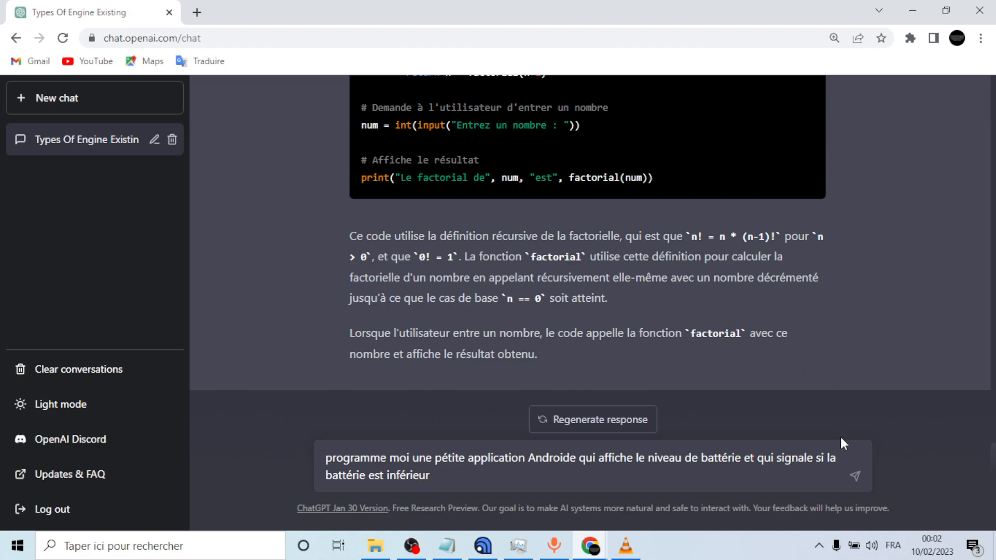
- Reword "la battérie" as "le niveau de battérie" in the prompt's condition, complete it with "à 20 pourcents" and send the prompt
click(837, 458)
key(BackSpace)
text(e niveau de)
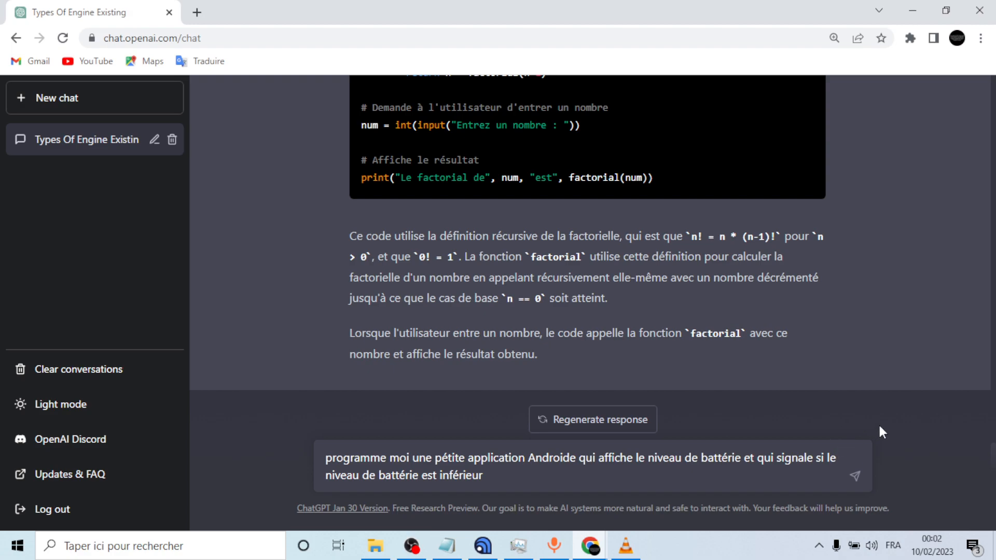
click(572, 475)
text(à 20 pourcents)
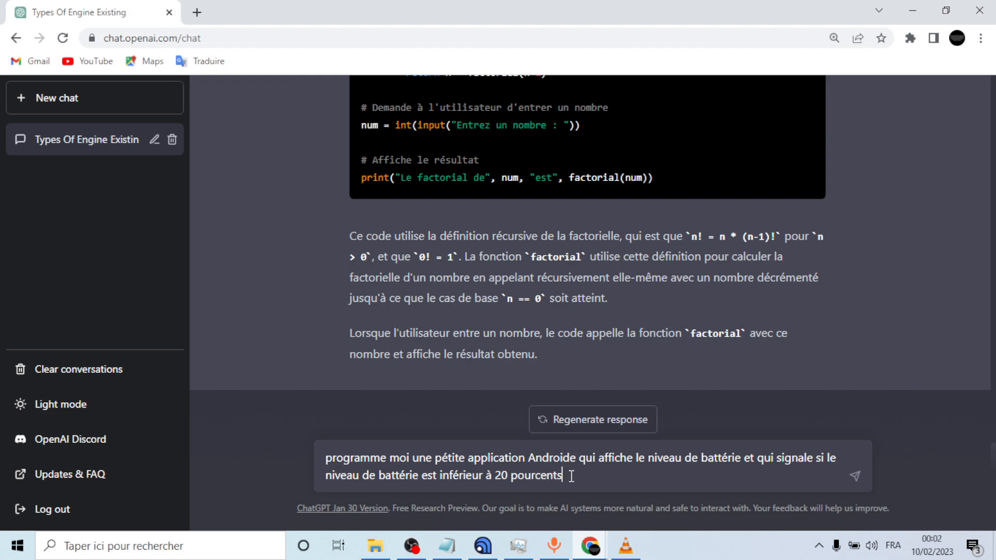
key(Return)
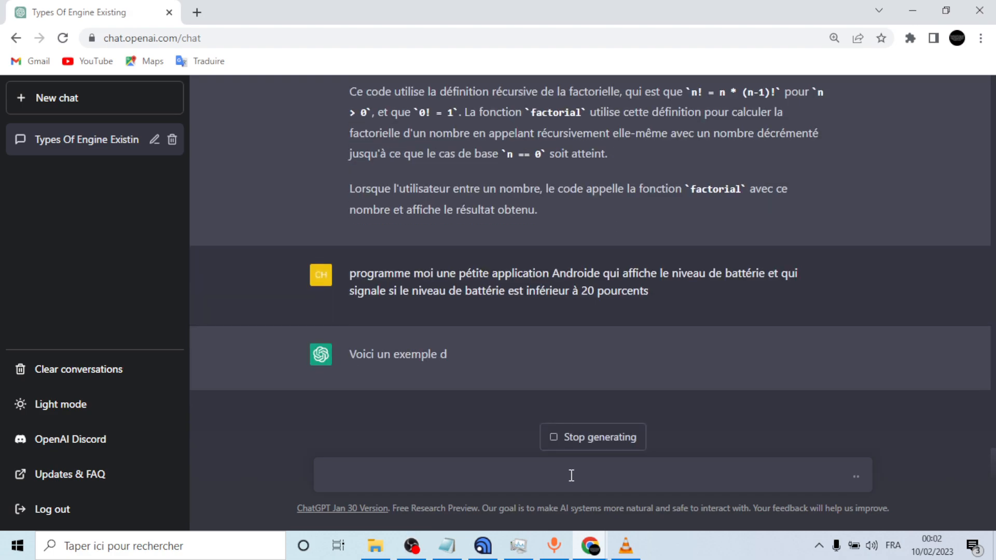